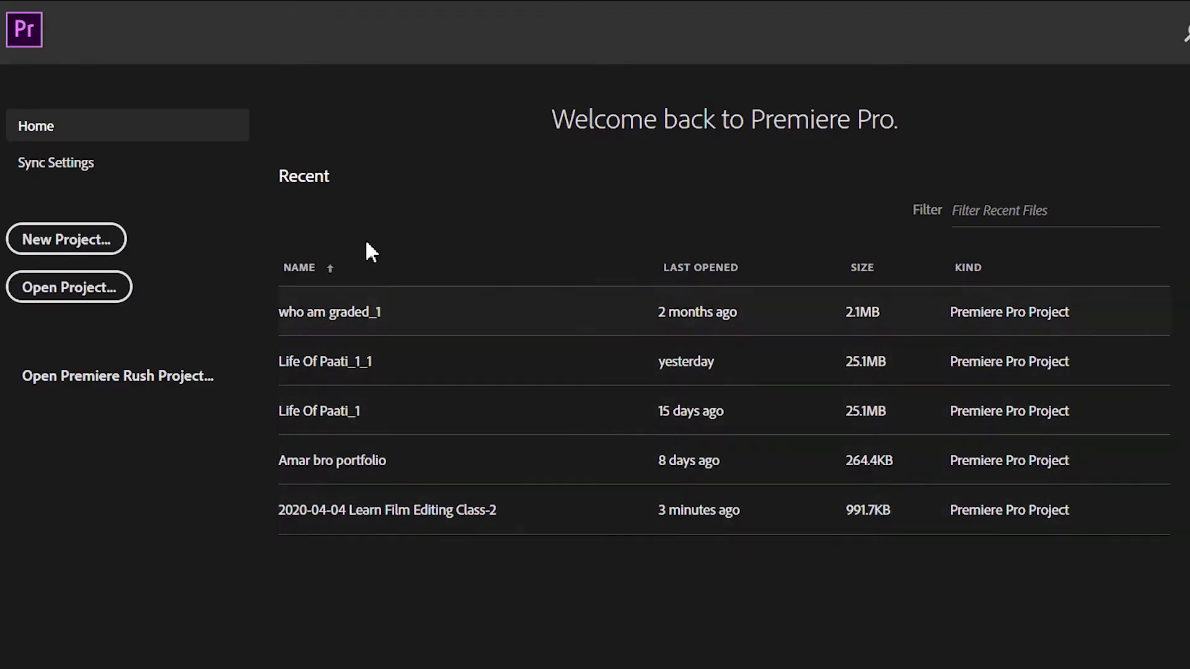
Step: After checking Sync Settings, open the Open Project dialog browsing This PC's drives and folders
left_click(59, 163)
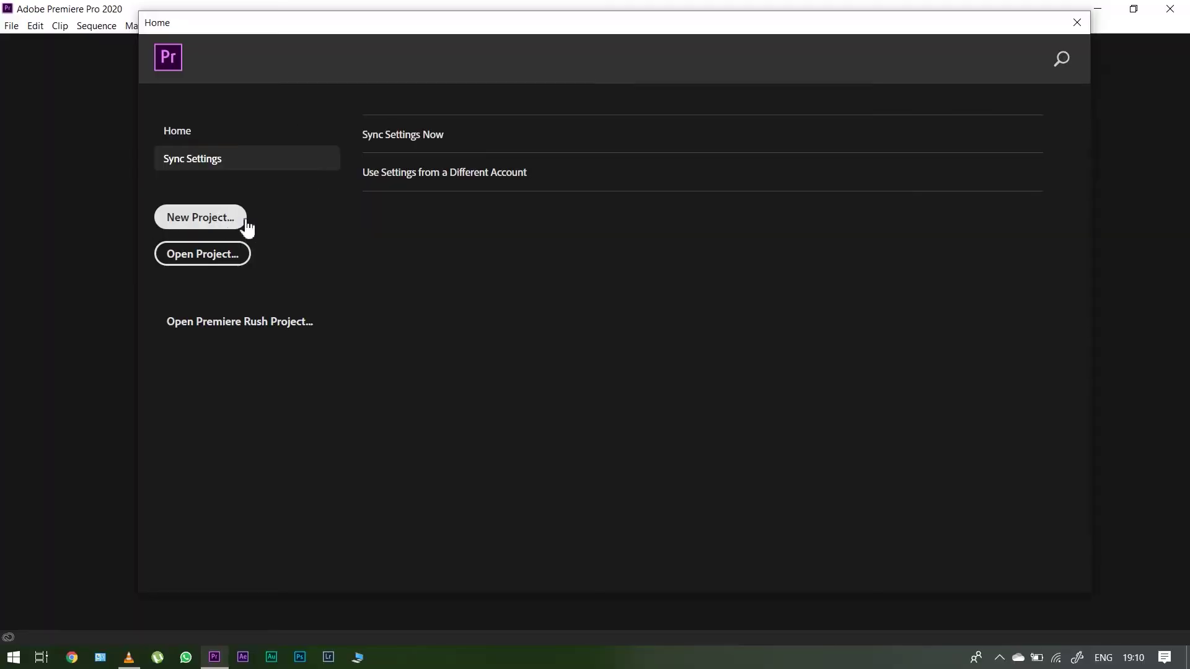
left_click(217, 256)
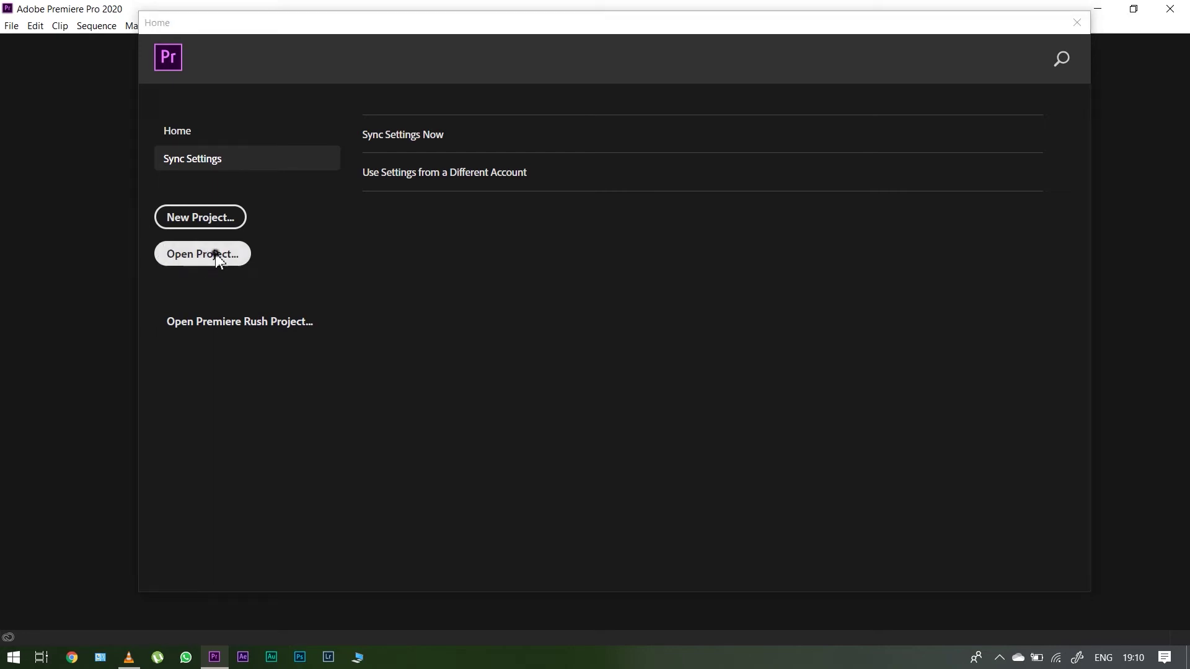
left_click(56, 148)
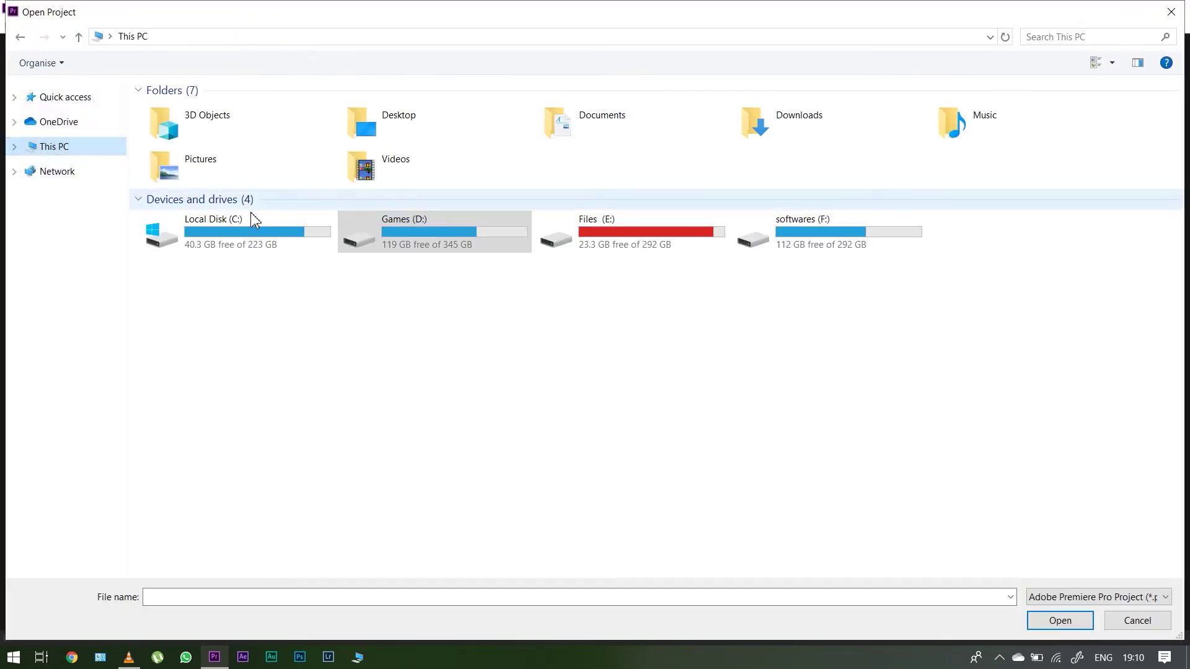
Step: Browse Files (E:) > workfiles, peek into WHO AM I, go back, and close the dialog unopened
double_click(615, 236)
double_click(208, 376)
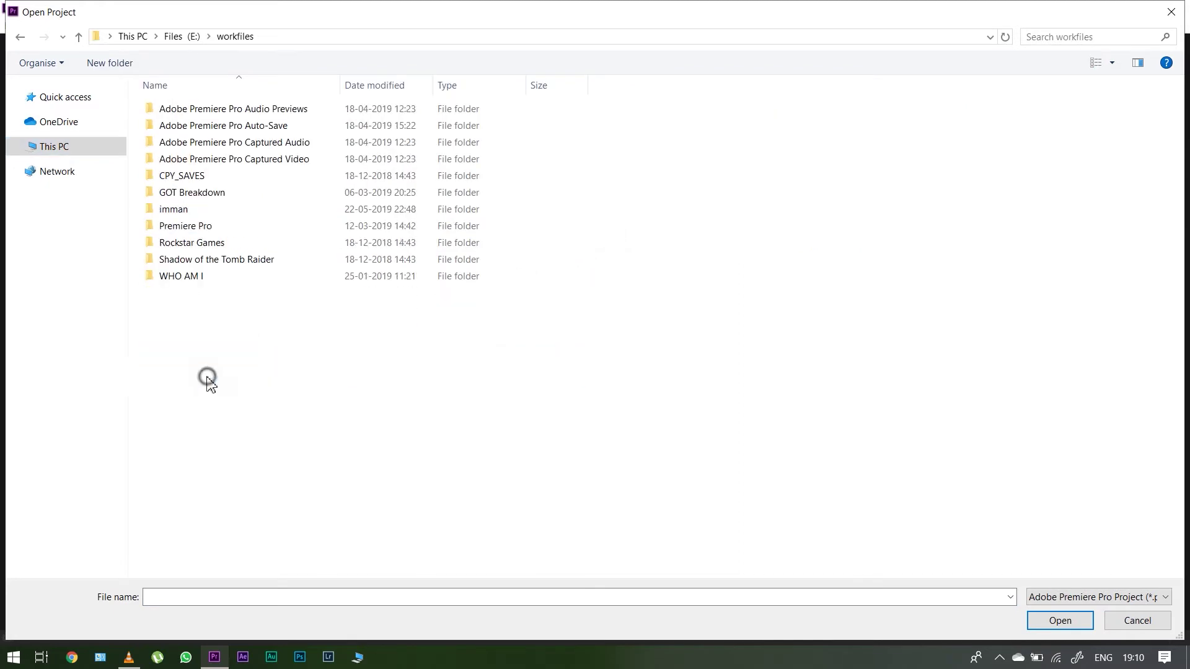
double_click(186, 279)
left_click(19, 37)
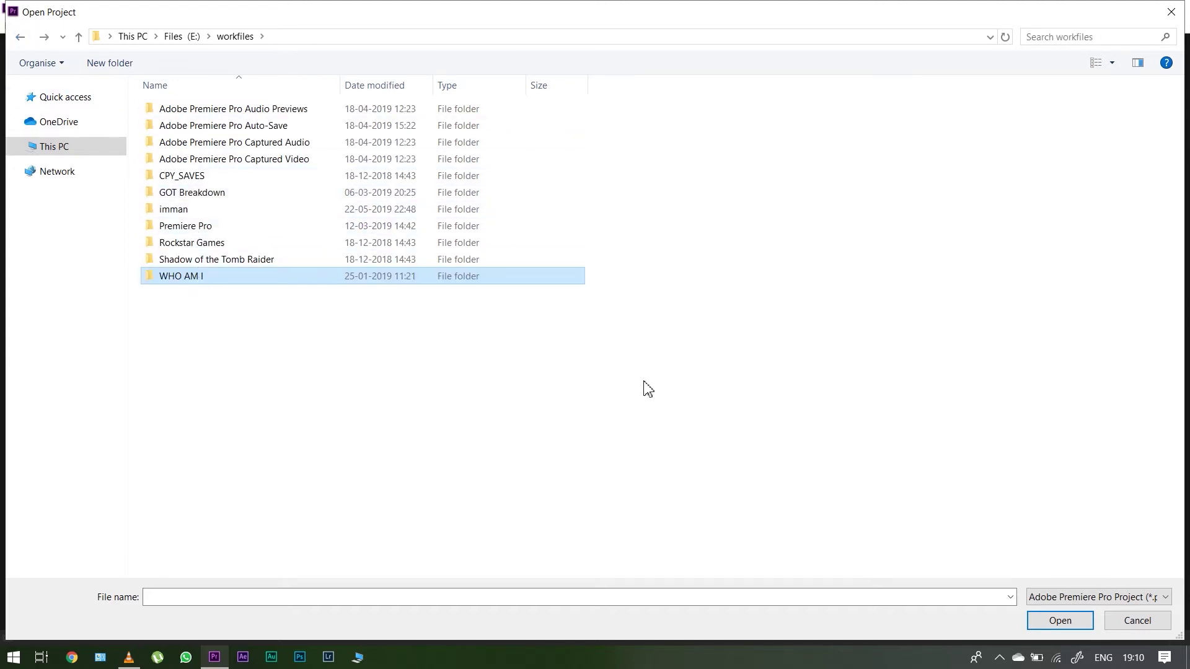
left_click(1172, 12)
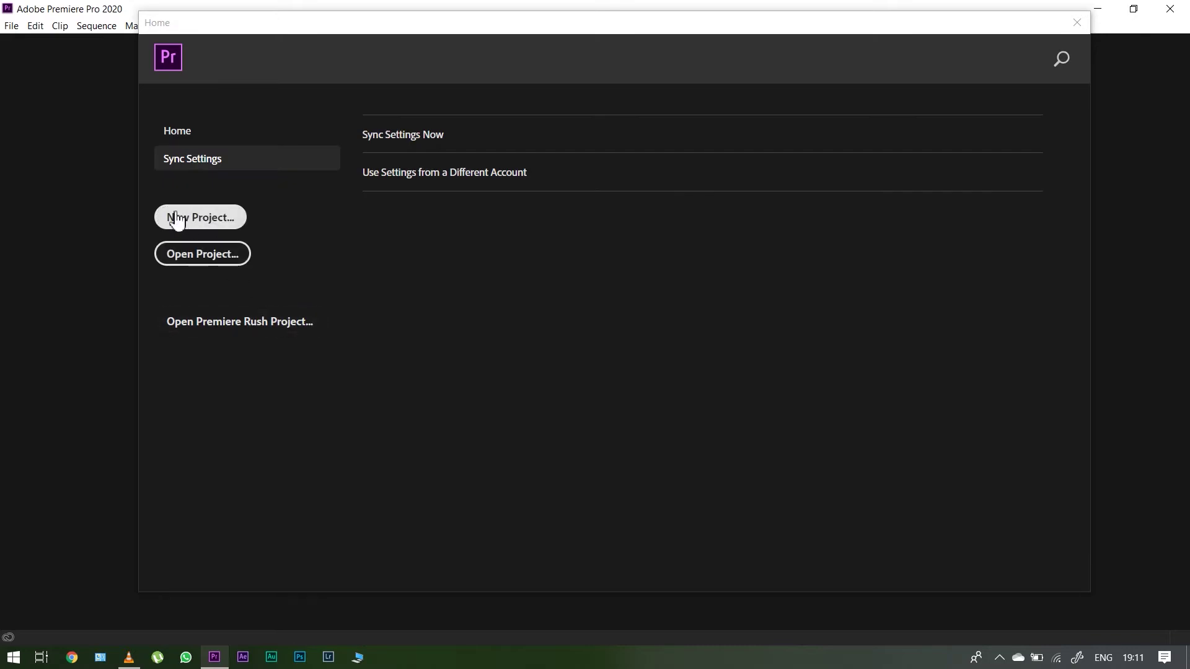
Step: Start a new project named 'Life of Paati Project' and browse for its location folder
left_click(206, 219)
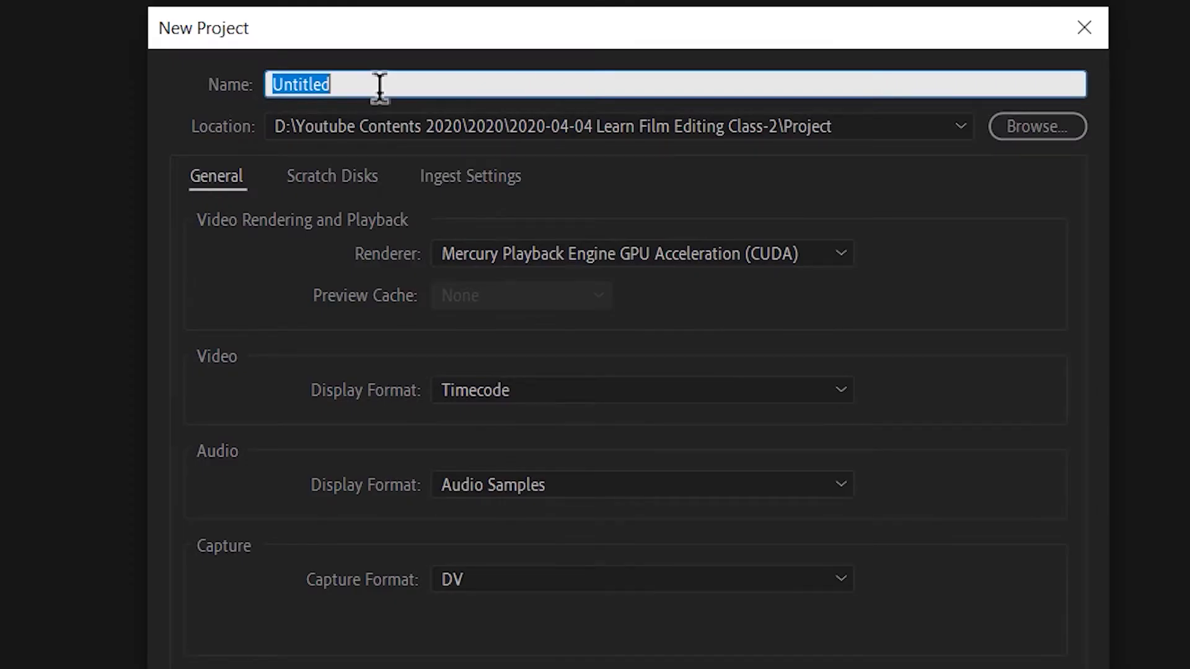
type("Life")
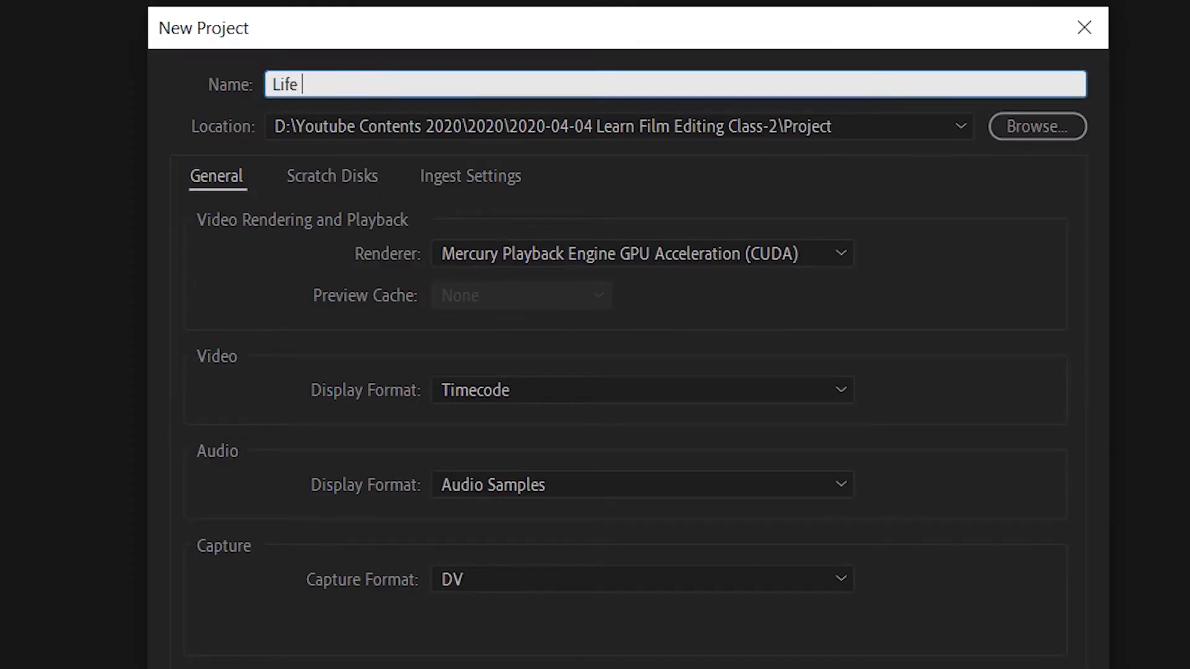
type(" of Paati Project")
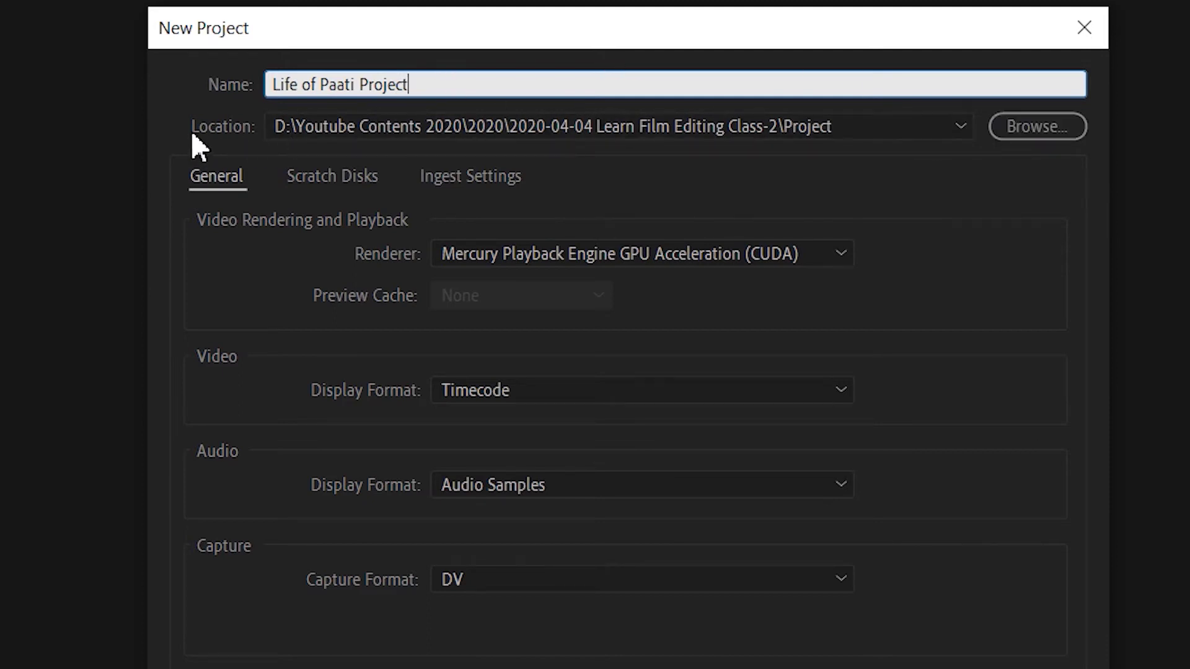
left_click(1007, 128)
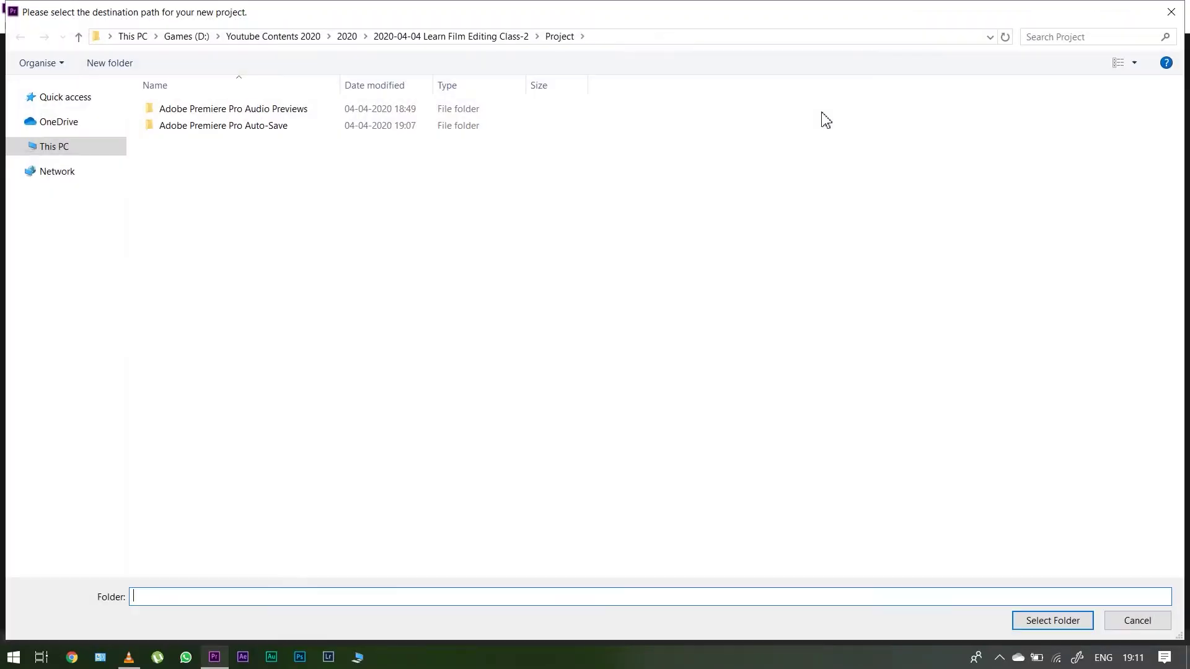
Step: Create a 'Project' folder in E:\Life Of Paati WIth Tutorials and select it as the location
left_click(54, 149)
double_click(621, 229)
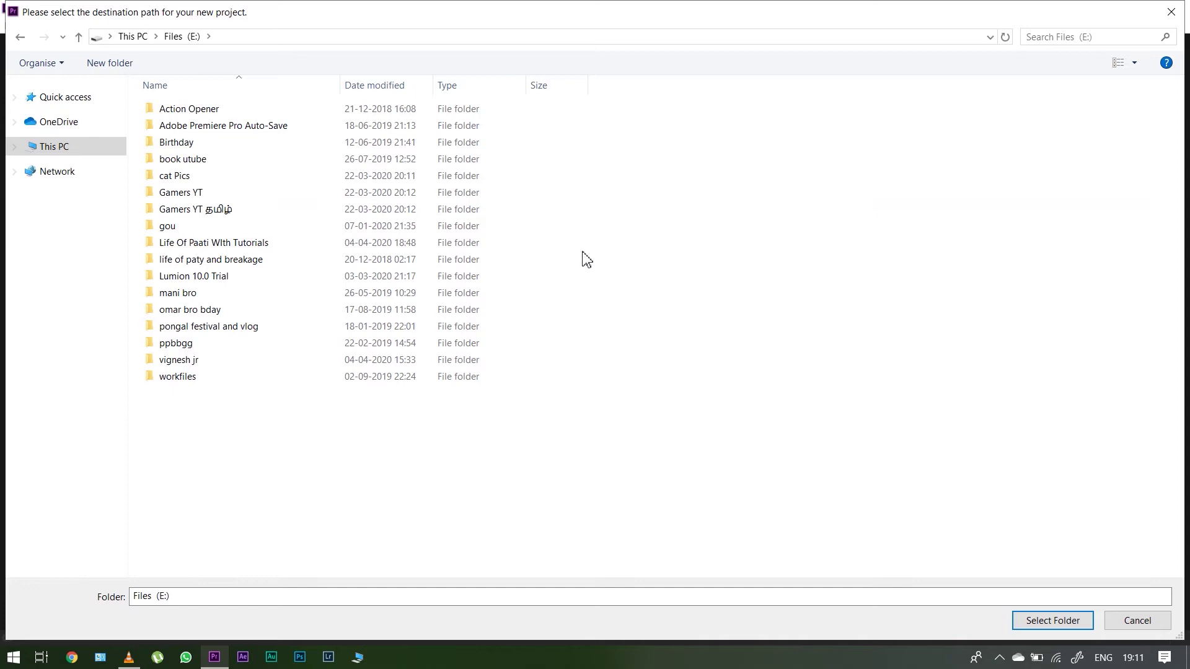
left_click(194, 244)
double_click(194, 244)
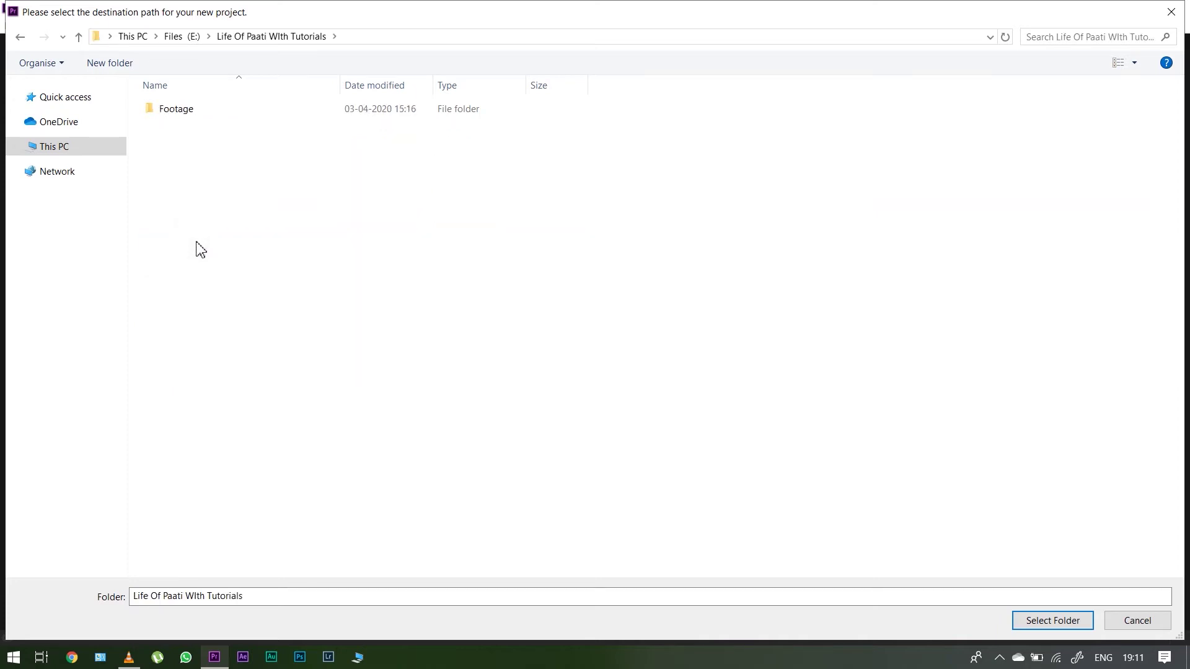
key("ctrl+shift+n")
type("Project")
left_click(195, 243)
left_click(179, 129)
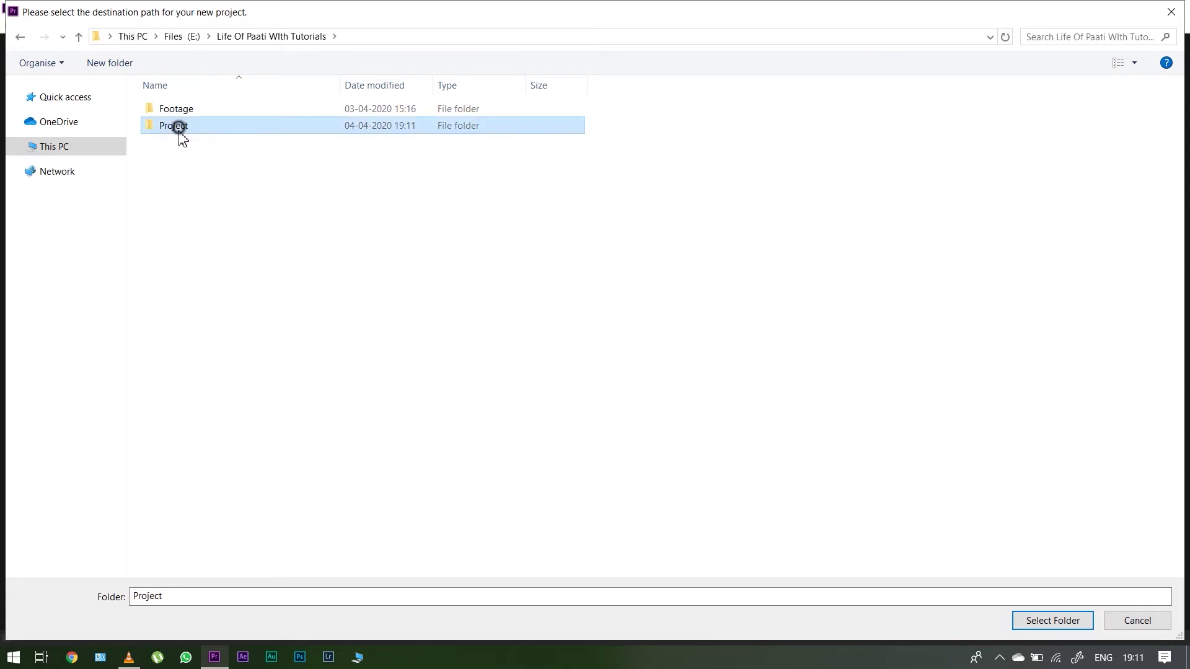
left_click(1061, 626)
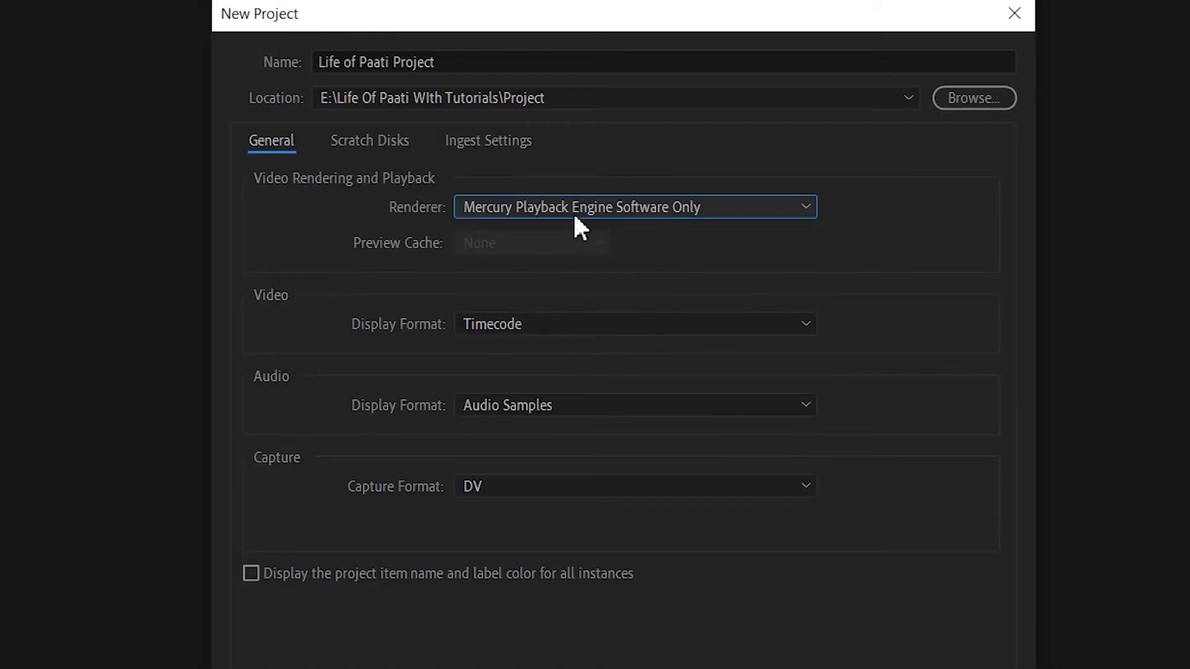
Step: Choose Mercury Playback Engine GPU Acceleration (CUDA) in the Renderer dropdown, then reopen the list
left_click(579, 179)
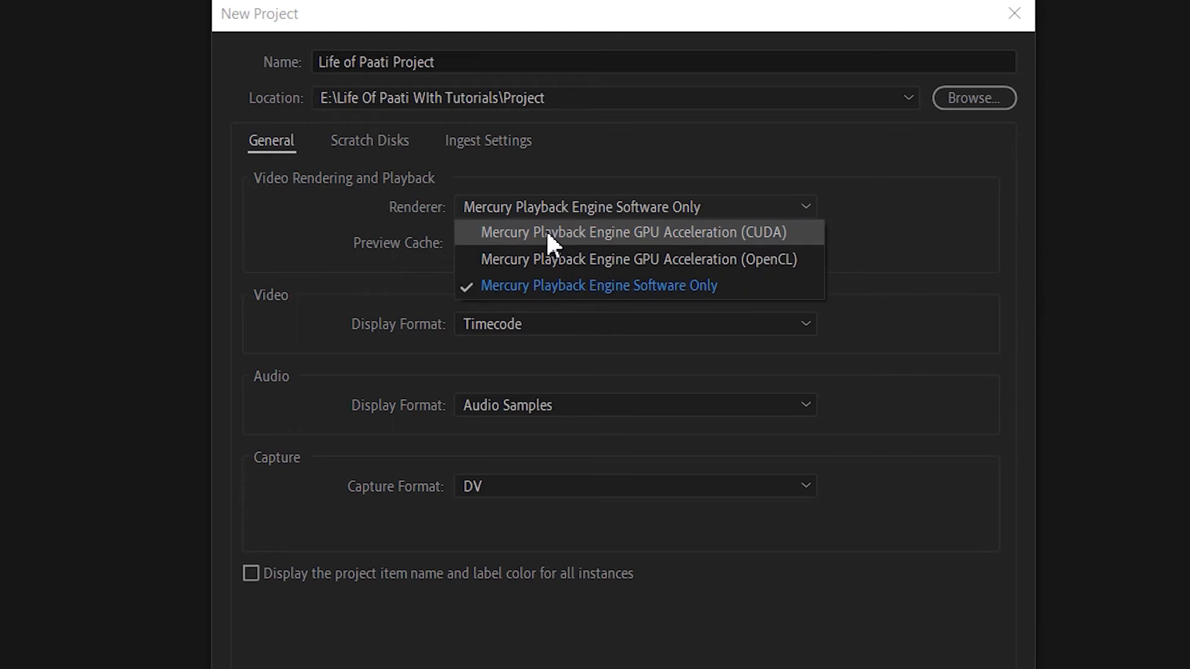
left_click(794, 238)
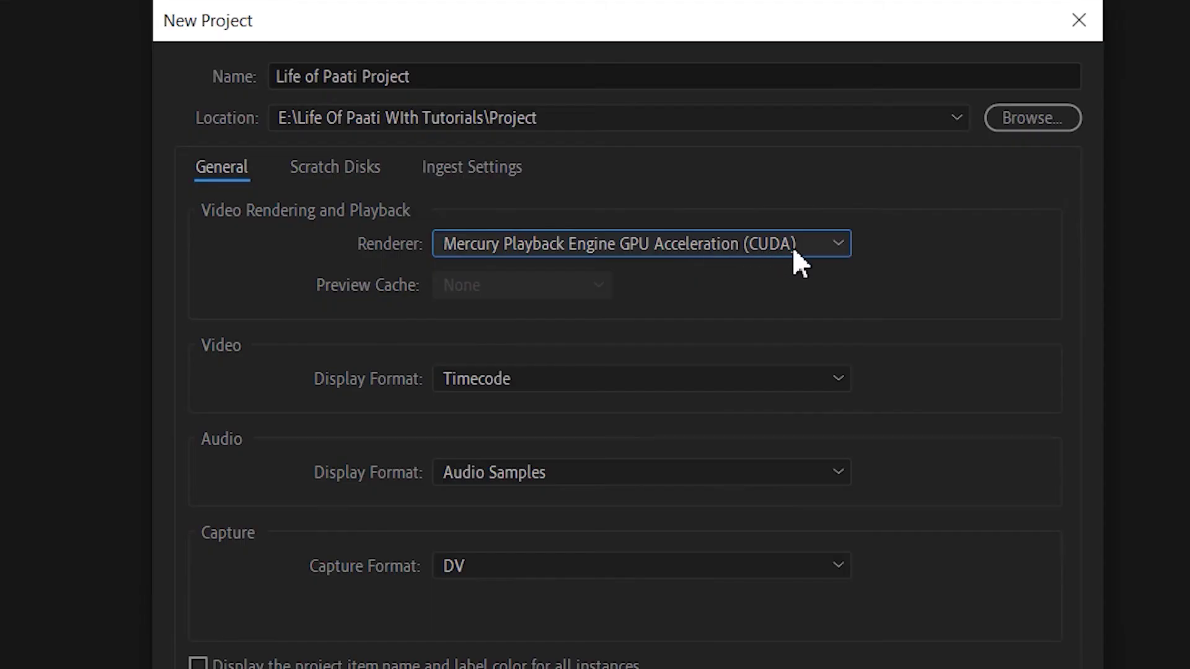
left_click(793, 248)
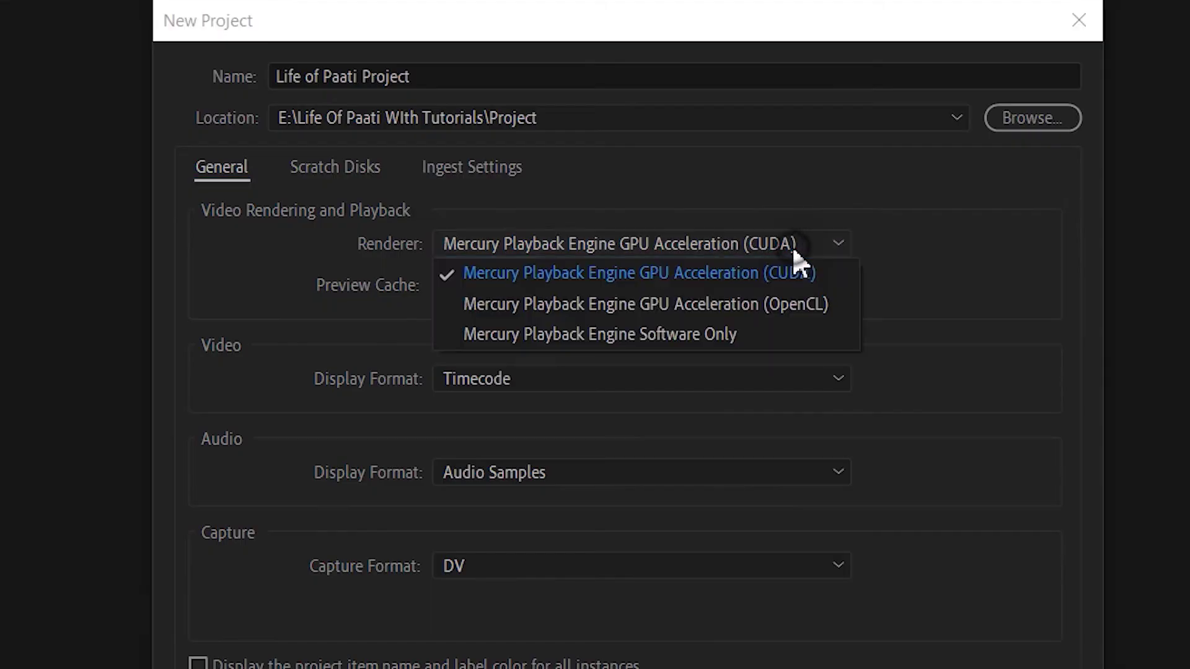
Step: Confirm in GeForce Experience that driver 445.75 is the latest, then minimize it
left_click(754, 335)
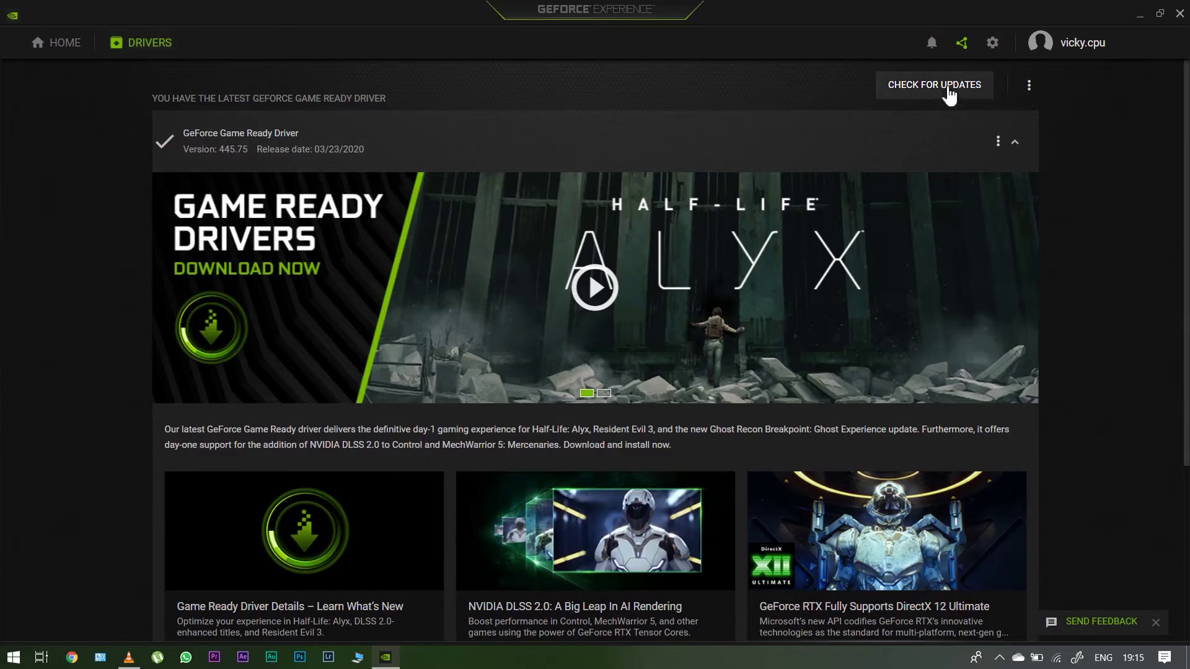
left_click(943, 90)
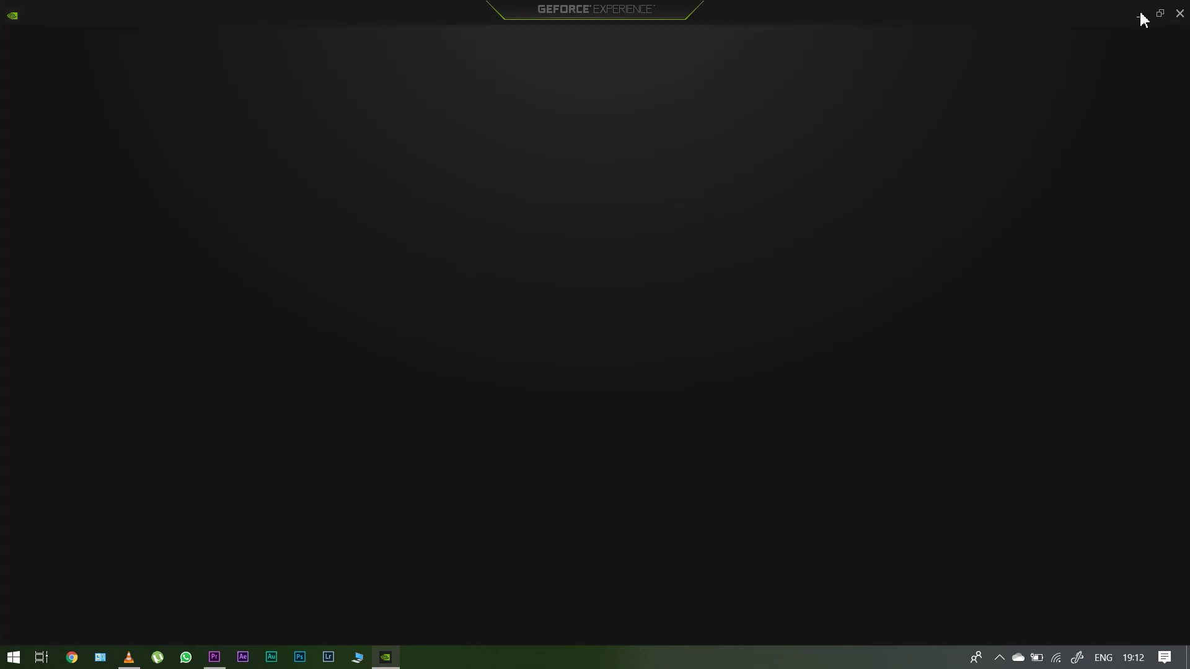
left_click(1141, 15)
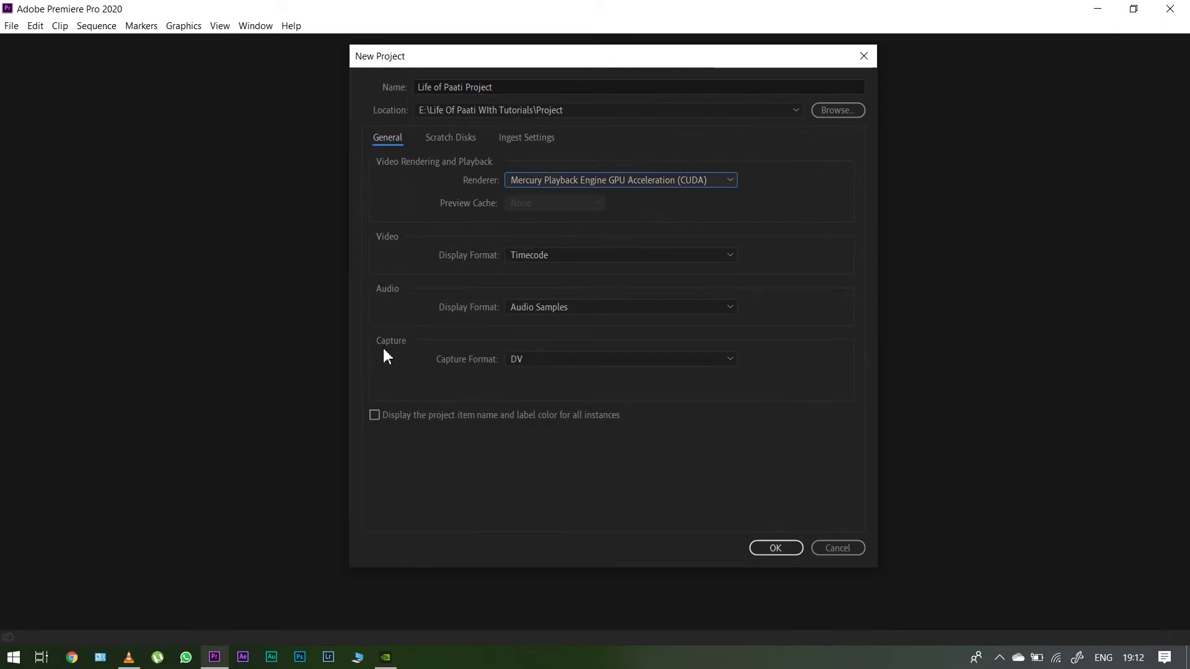
Step: Keep Timecode as the video display format and Audio Samples as the audio format
left_click(544, 255)
left_click(548, 257)
left_click(535, 309)
left_click(537, 319)
Step: Review the Scratch Disks and Ingest Settings tabs unchanged, then create the project
left_click(446, 139)
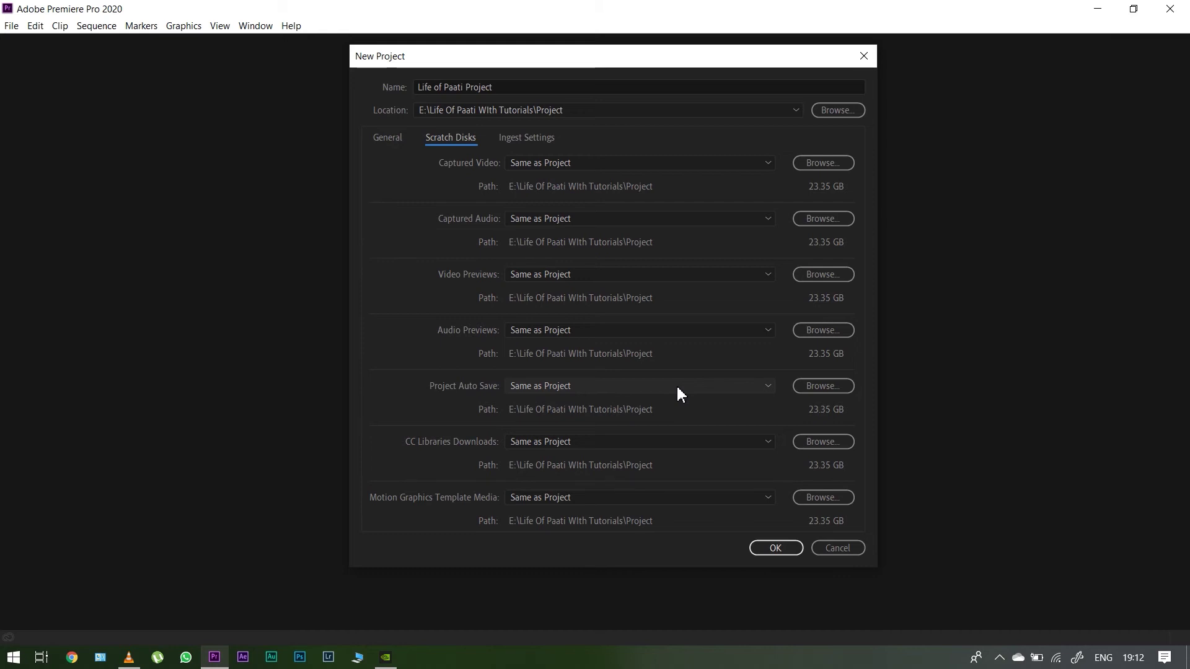
left_click(520, 140)
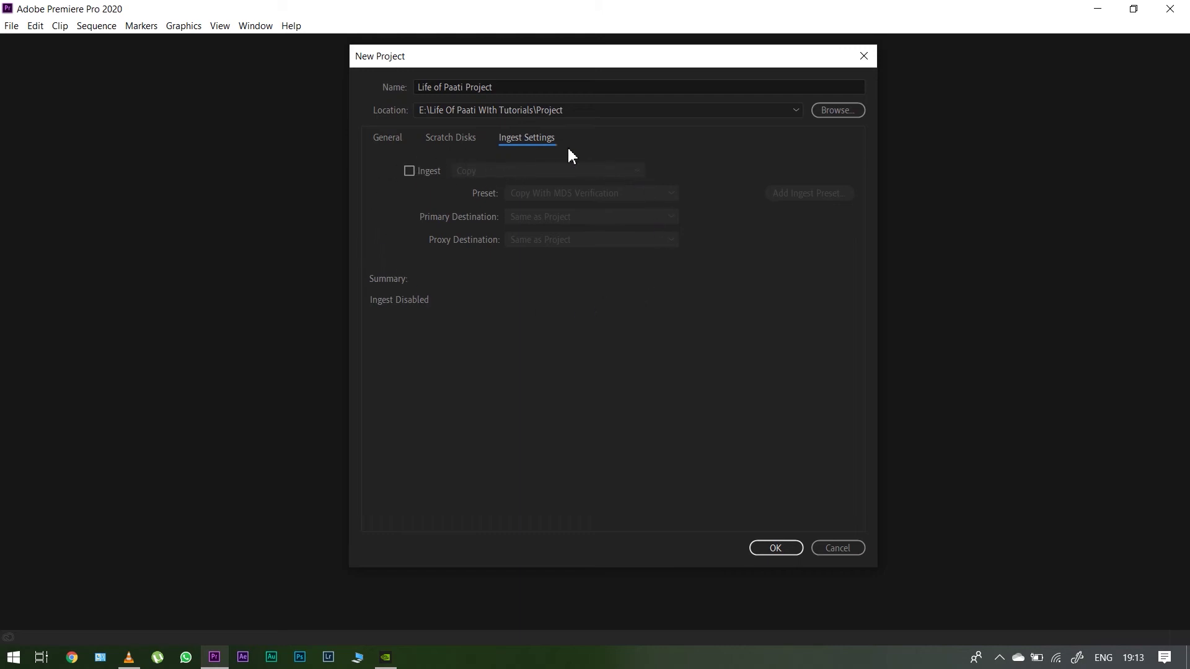
left_click(388, 139)
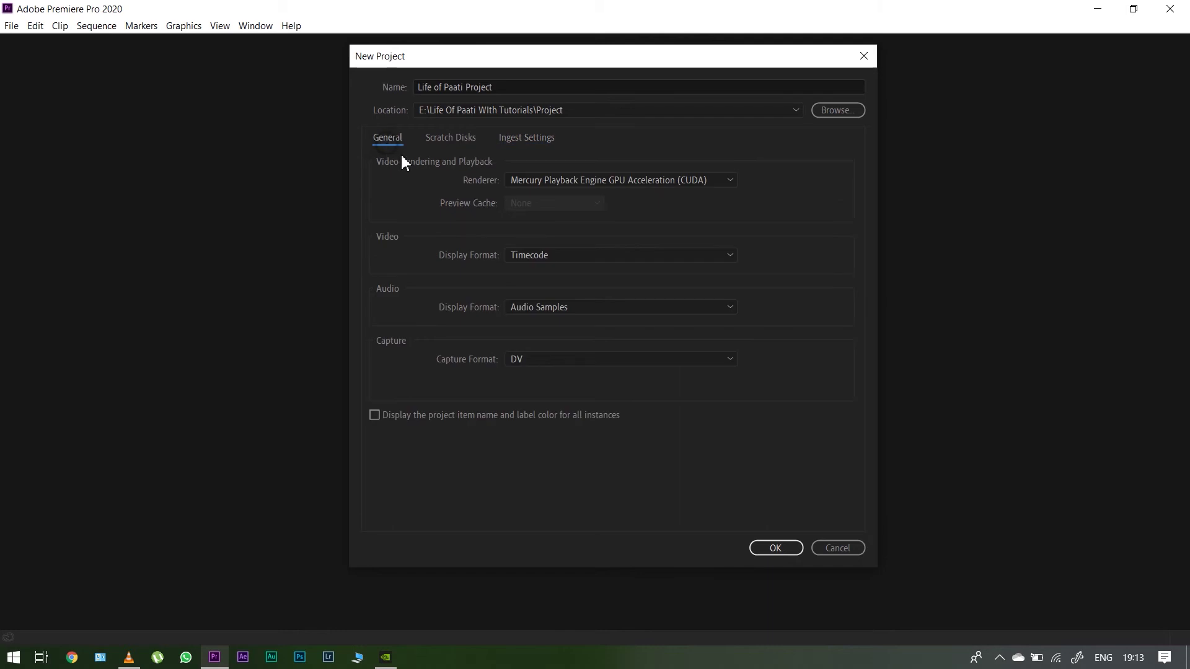
left_click(775, 548)
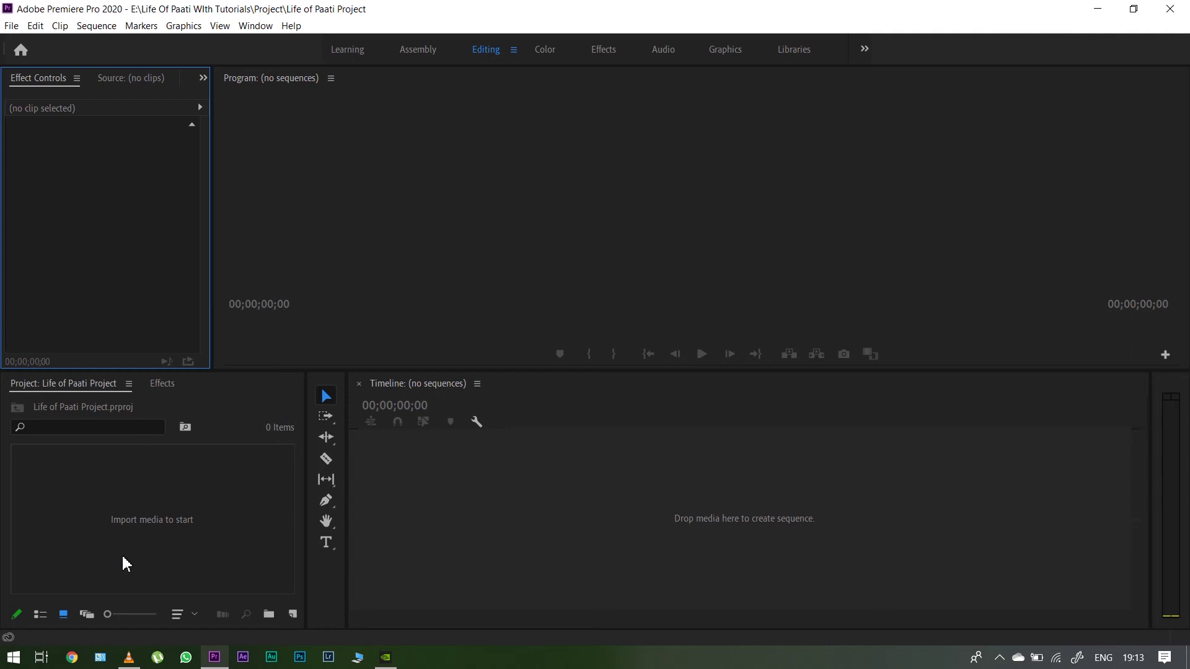
right_click(147, 504)
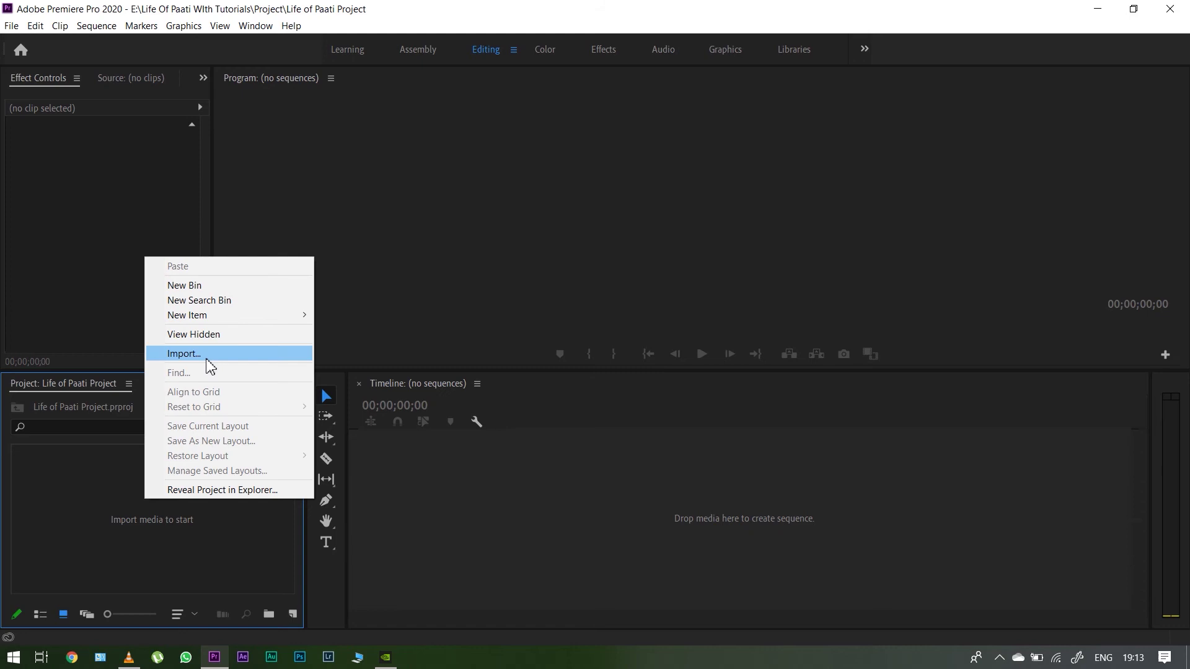
left_click(207, 358)
left_click_drag(195, 167, 650, 84)
left_click(1061, 621)
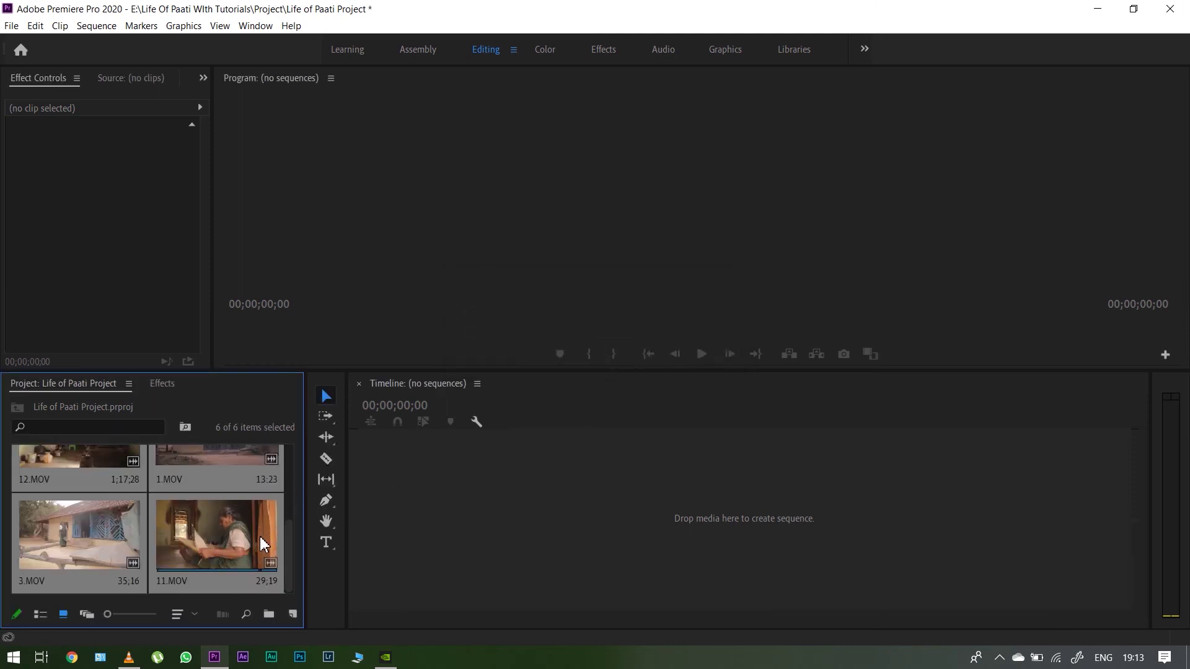
key("Delete")
left_click(11, 26)
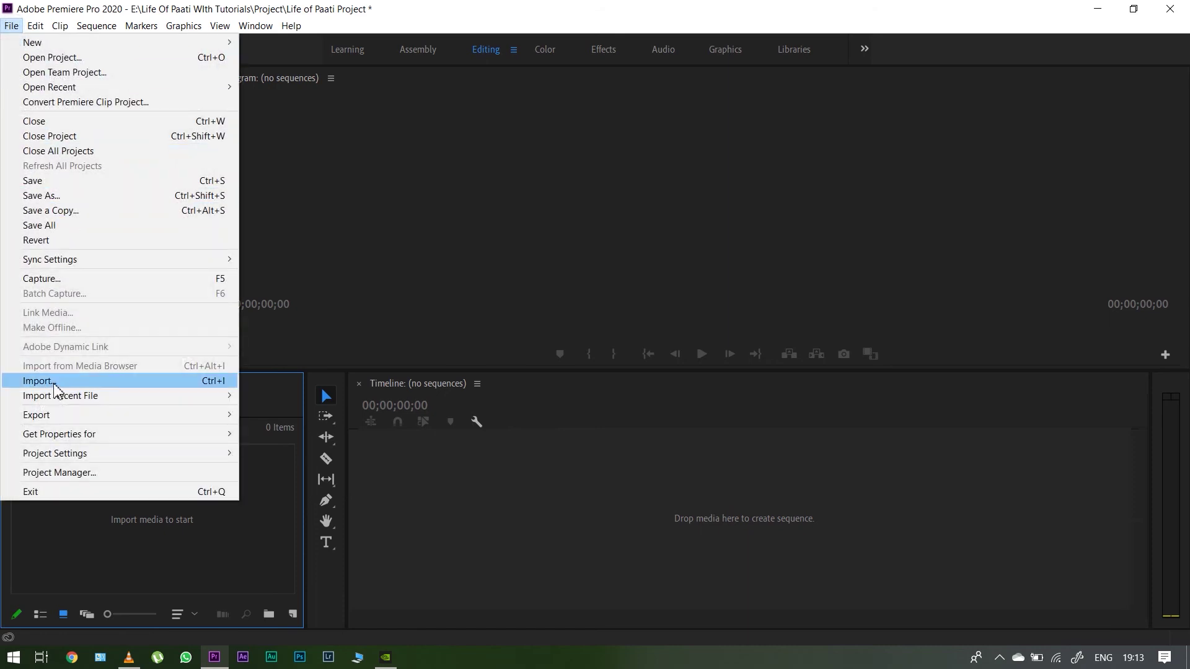
left_click(59, 381)
left_click_drag(590, 155, 180, 137)
left_click(1056, 621)
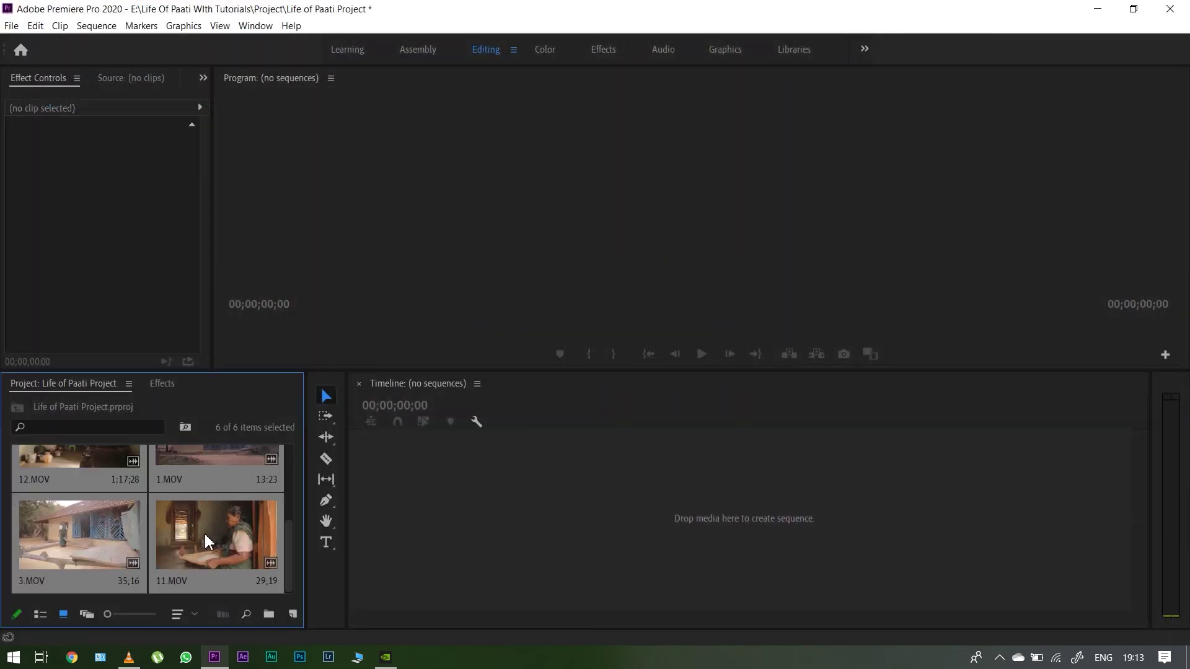
left_click(210, 546)
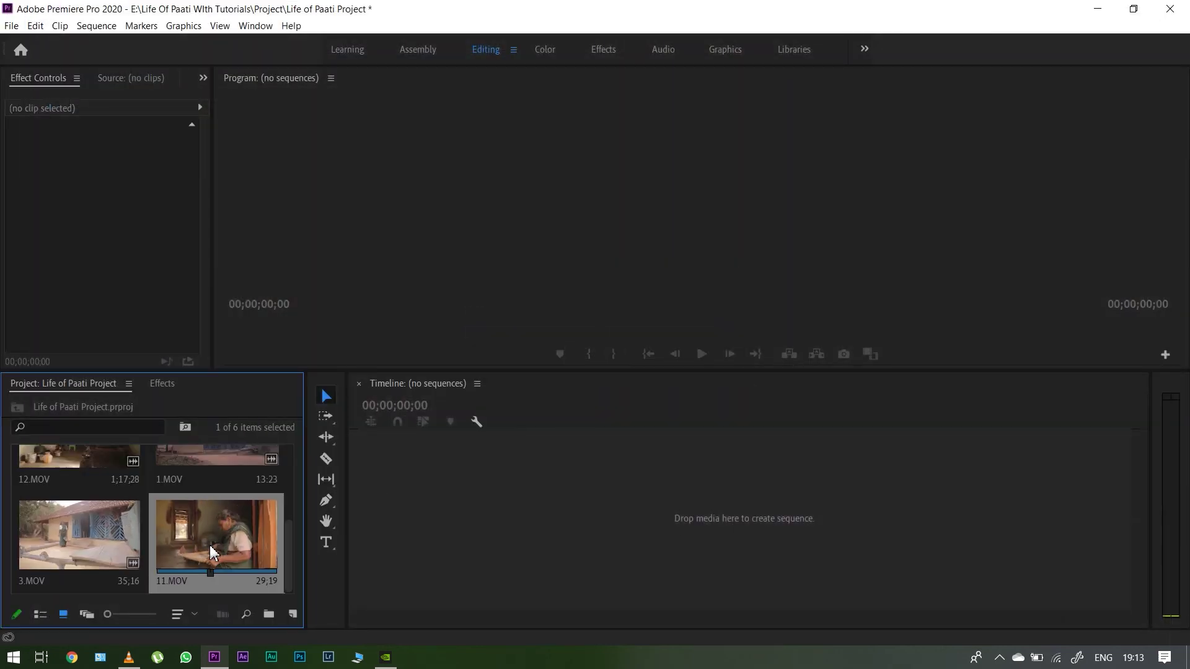
key("ctrl+a")
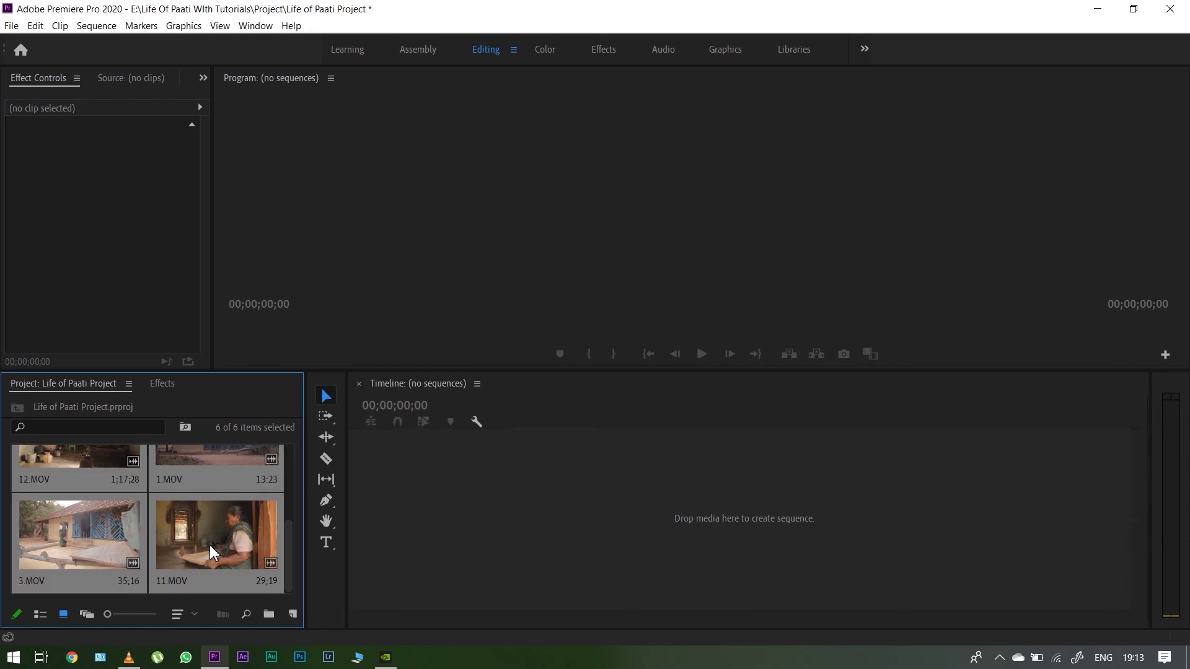
key("Delete")
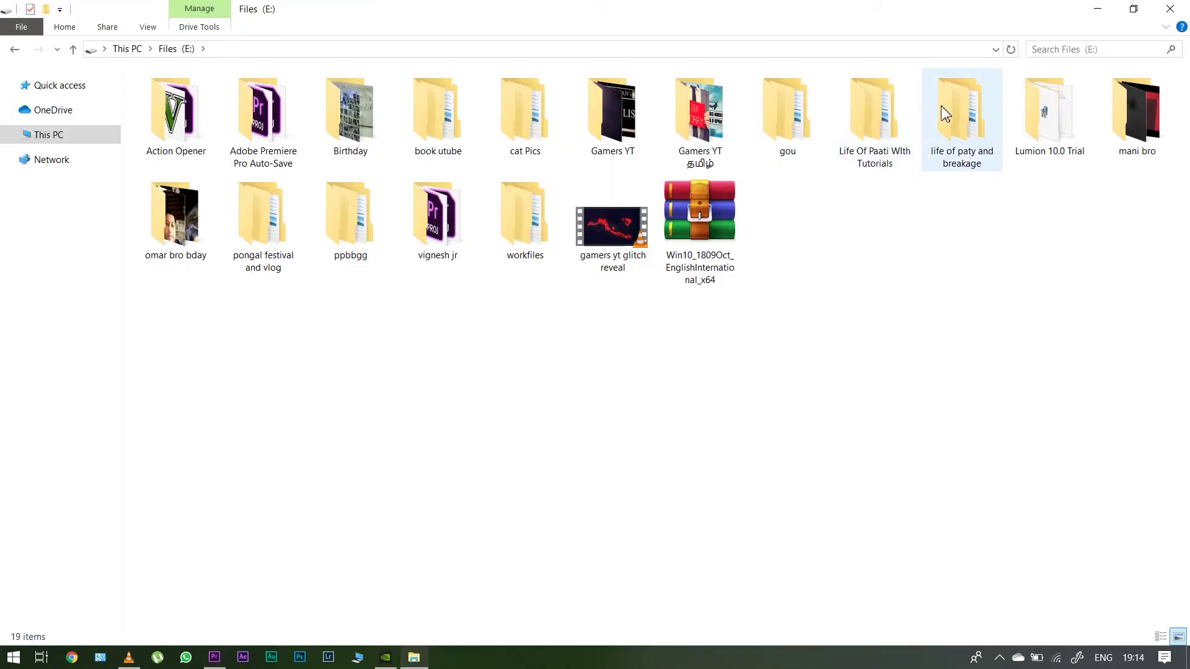
Step: Open the Footage folder, select the six clips, then return to Life Of Paati WIth Tutorials
double_click(855, 108)
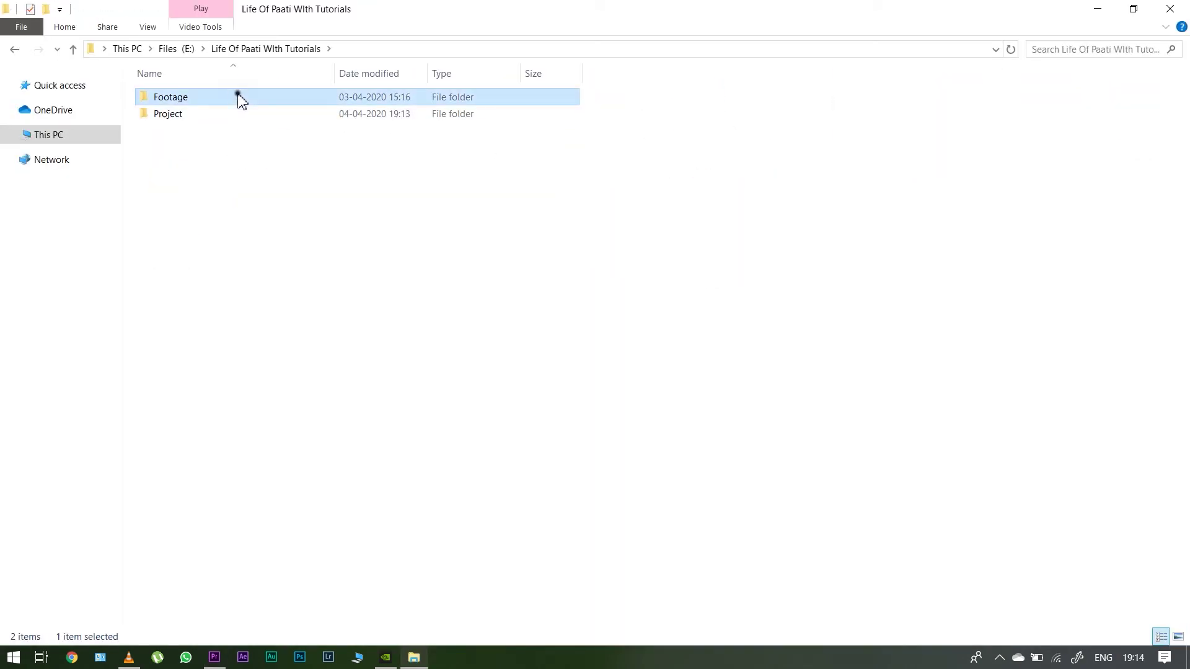
double_click(240, 99)
left_click_drag(626, 163, 165, 515)
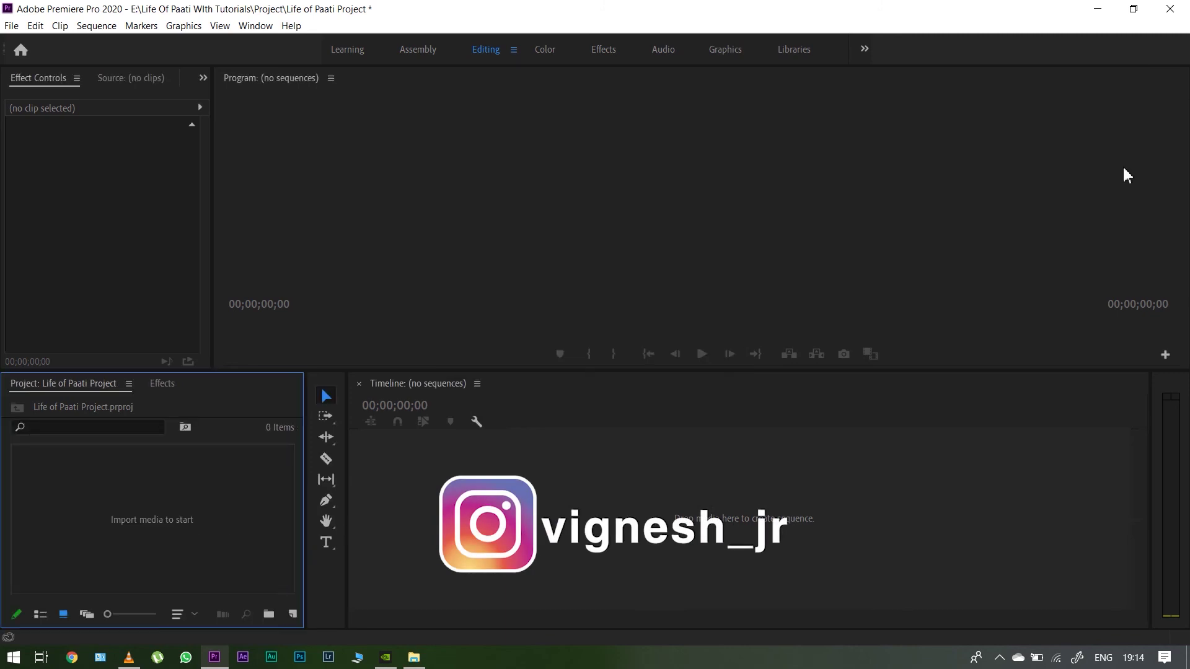
left_click(1098, 9)
left_click(435, 273)
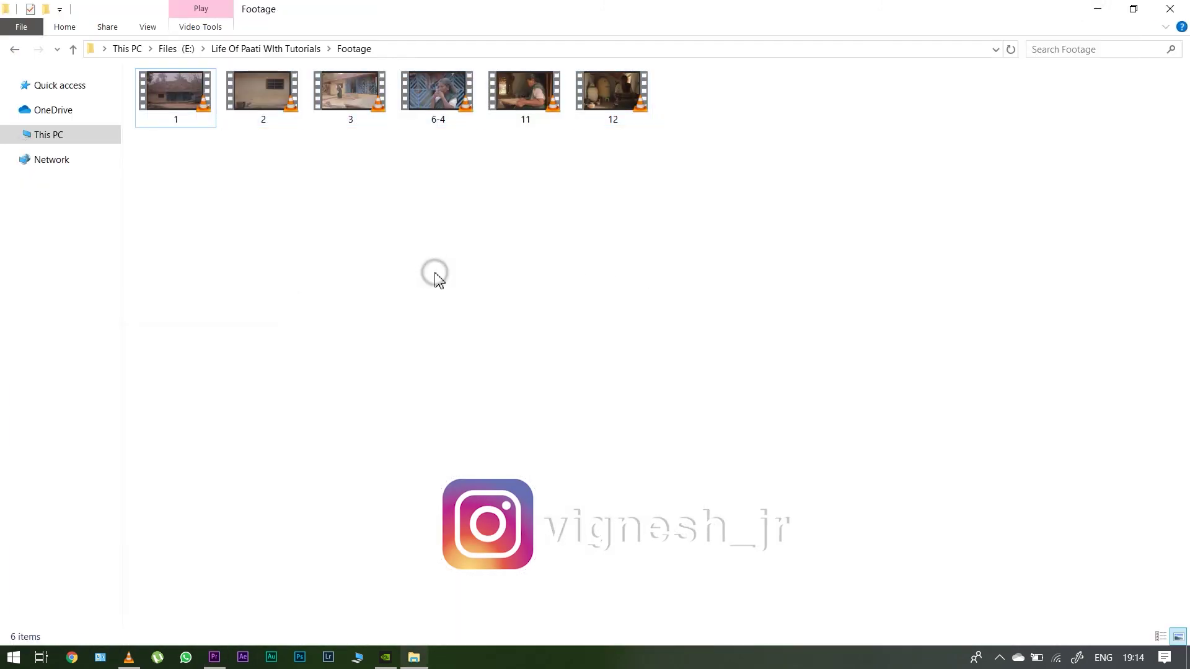
key("alt+Up")
left_click(160, 98)
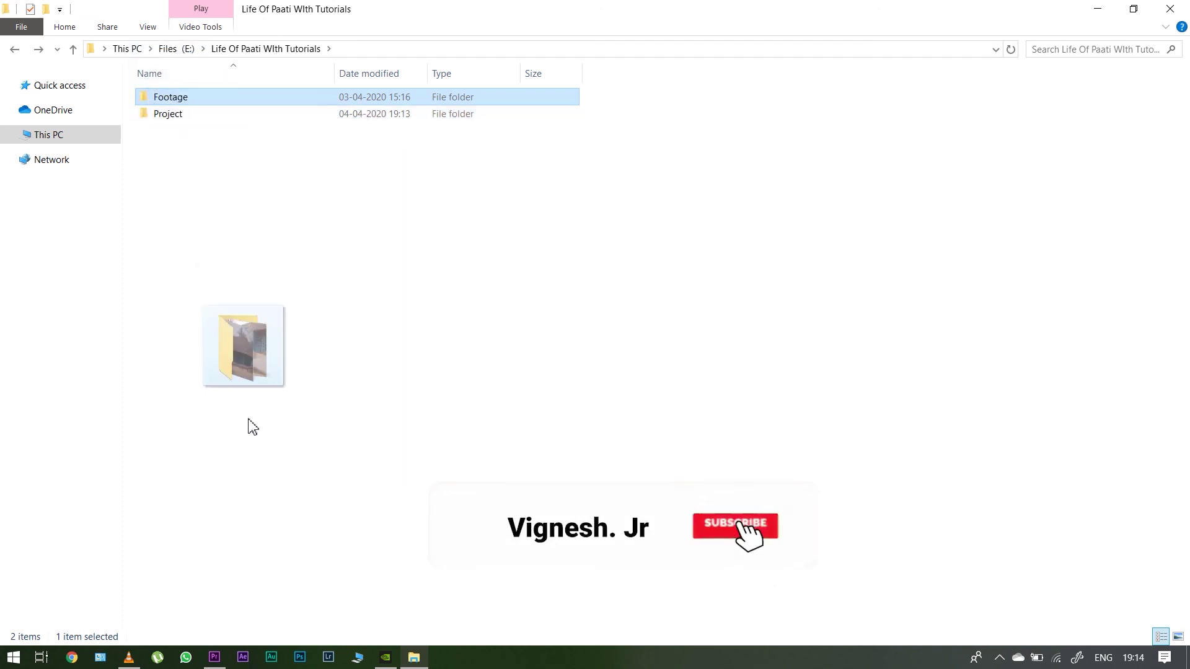